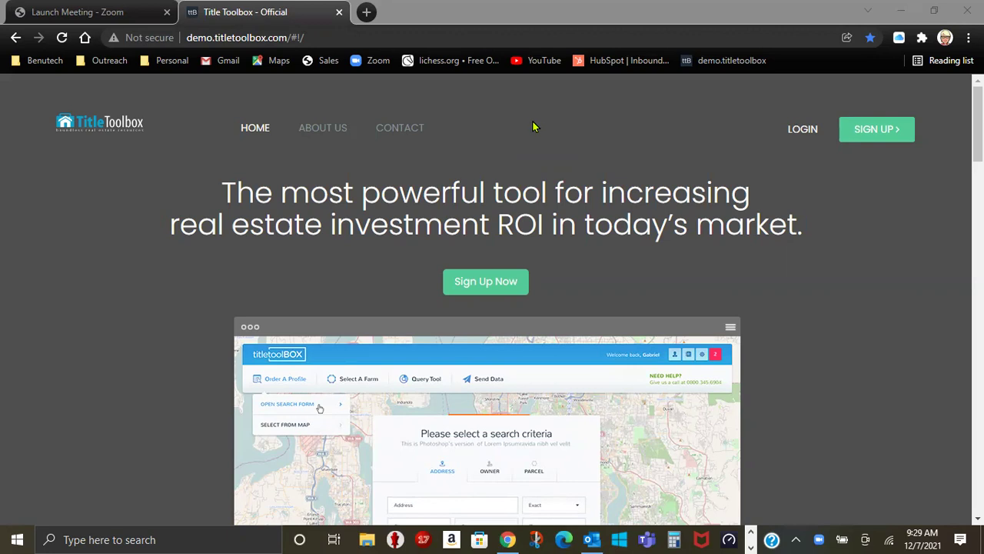
Log in with the saved account credentials and dismiss the step-by-step search wizard.
left_click(796, 129)
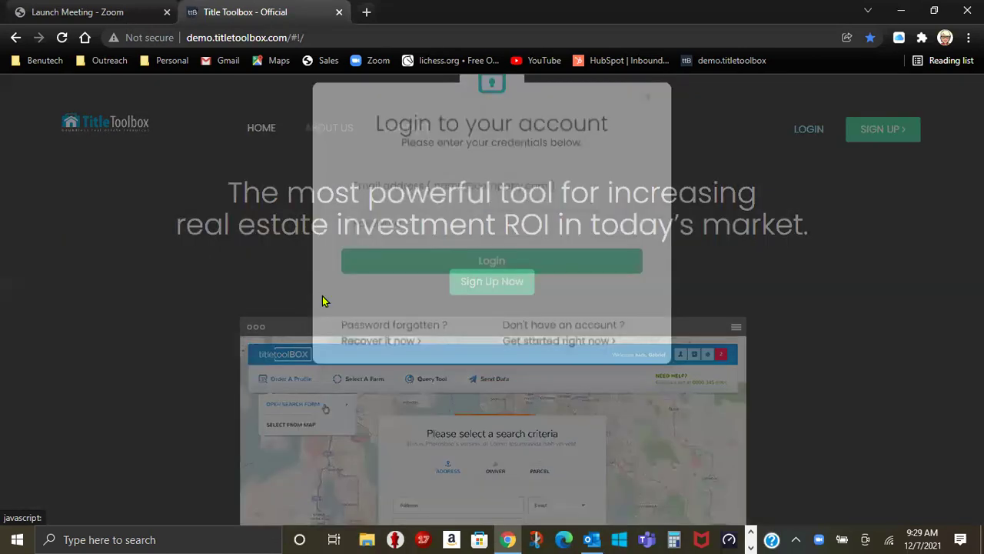
left_click(379, 233)
left_click(384, 278)
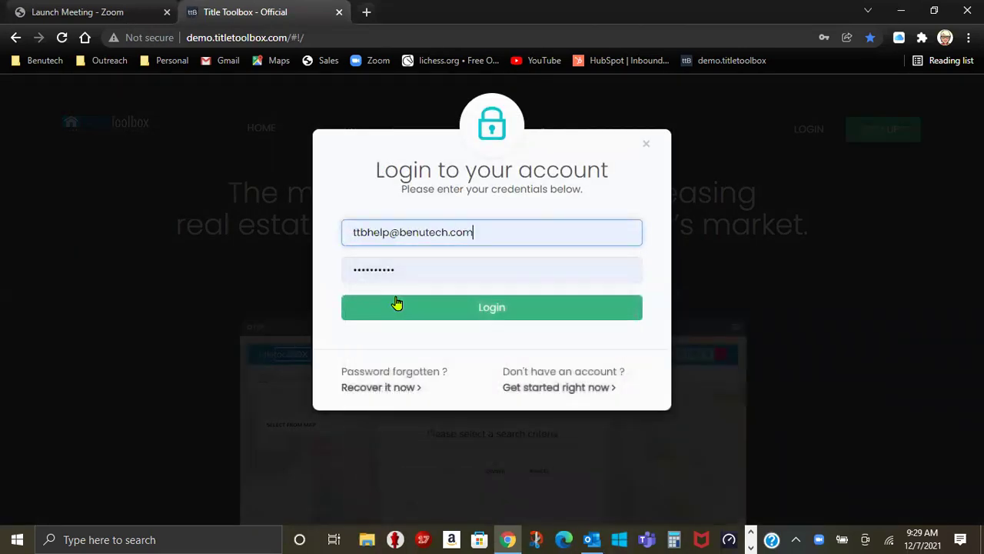
left_click(396, 305)
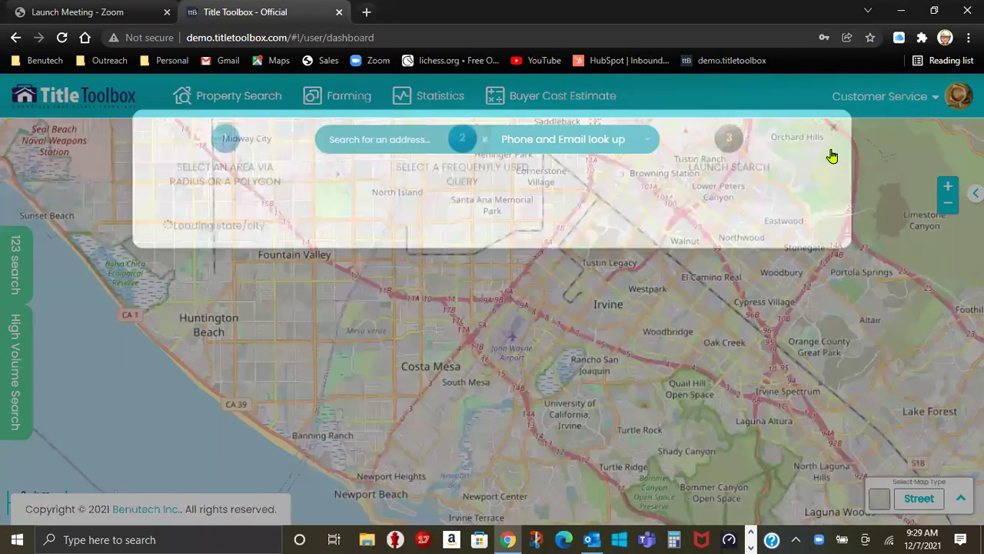
left_click(836, 115)
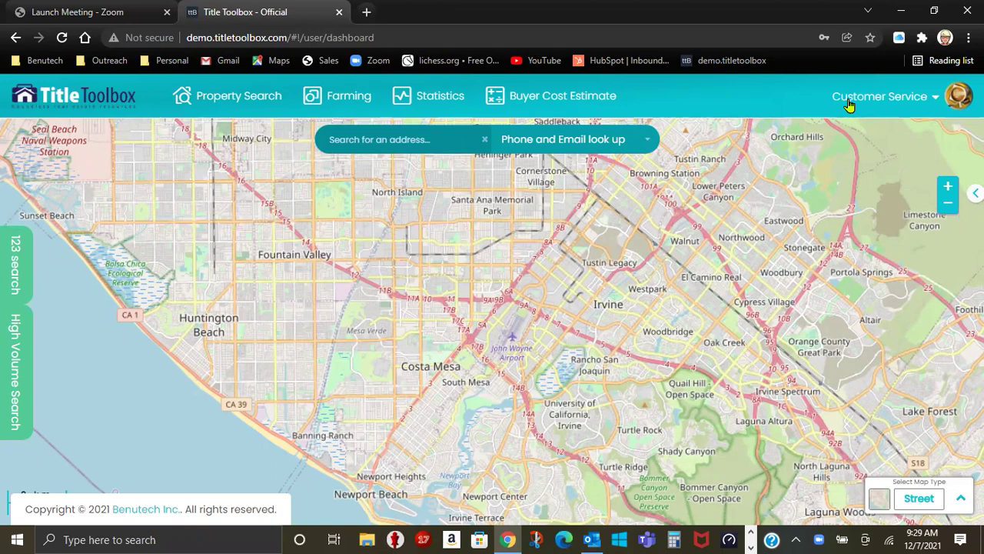
left_click(848, 104)
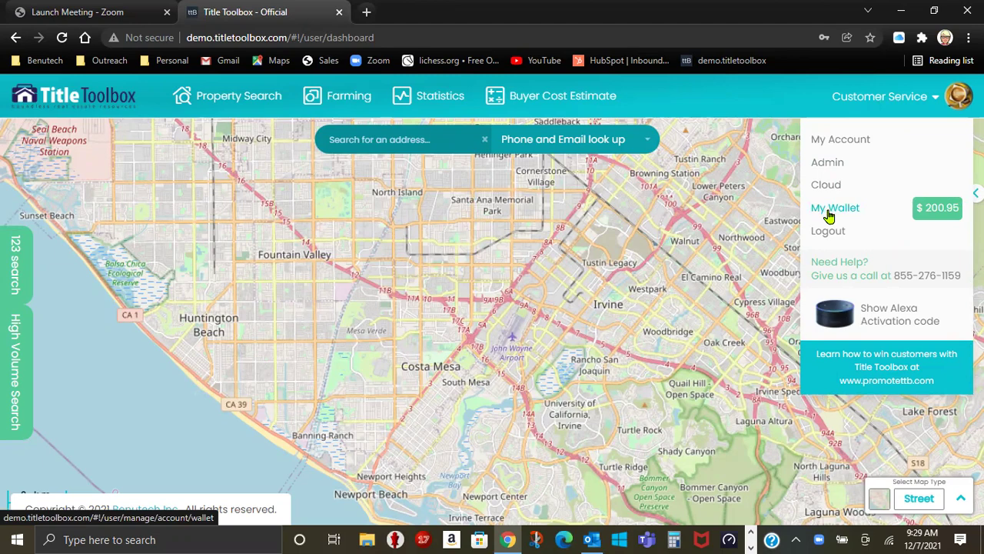
left_click(734, 89)
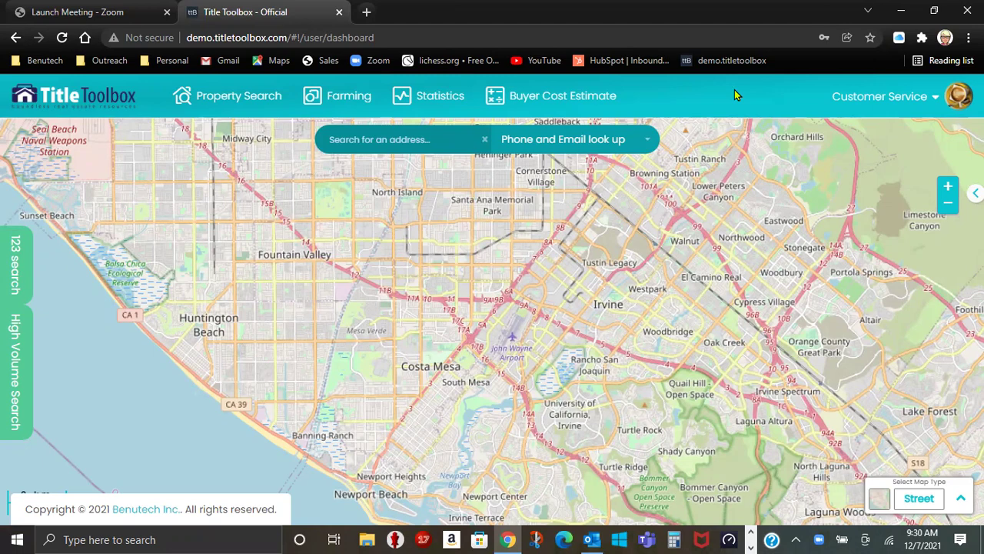
Start a new Area Search from the Farming menu.
left_click(332, 100)
left_click(338, 222)
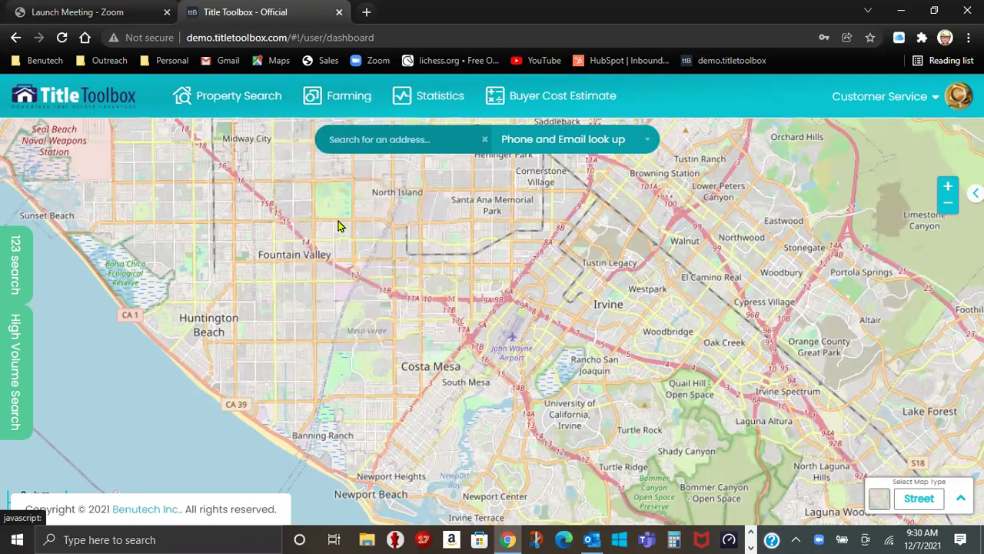
left_click(360, 103)
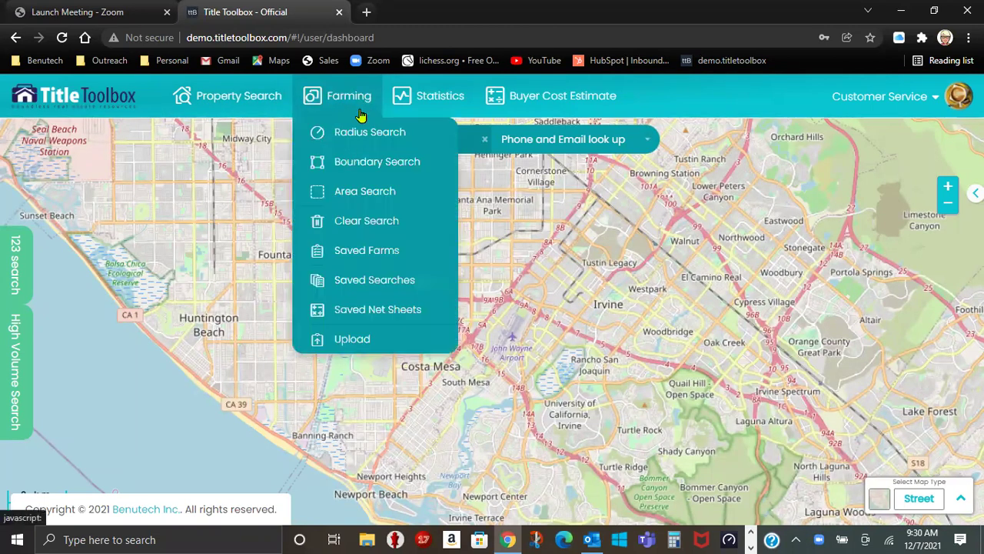
left_click(363, 196)
Set the Site City filter to ALISO VIEJO.
scroll(646, 184, "down", 2)
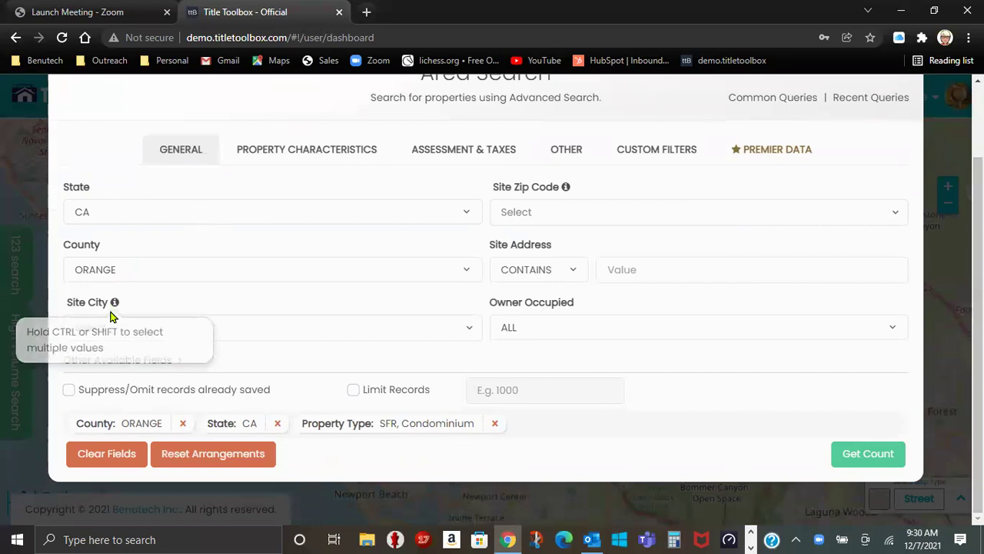
left_click(126, 325)
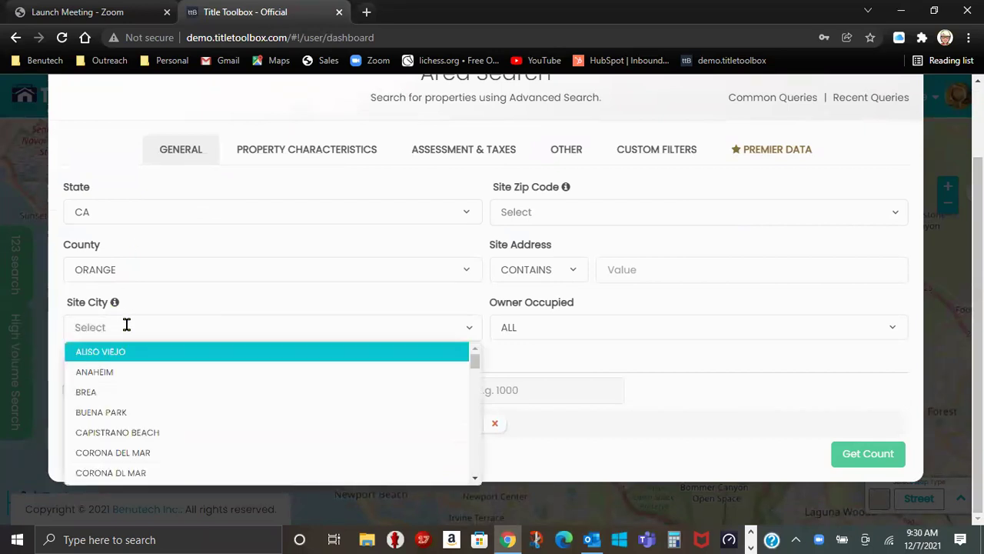
left_click(126, 325)
type("ALISO")
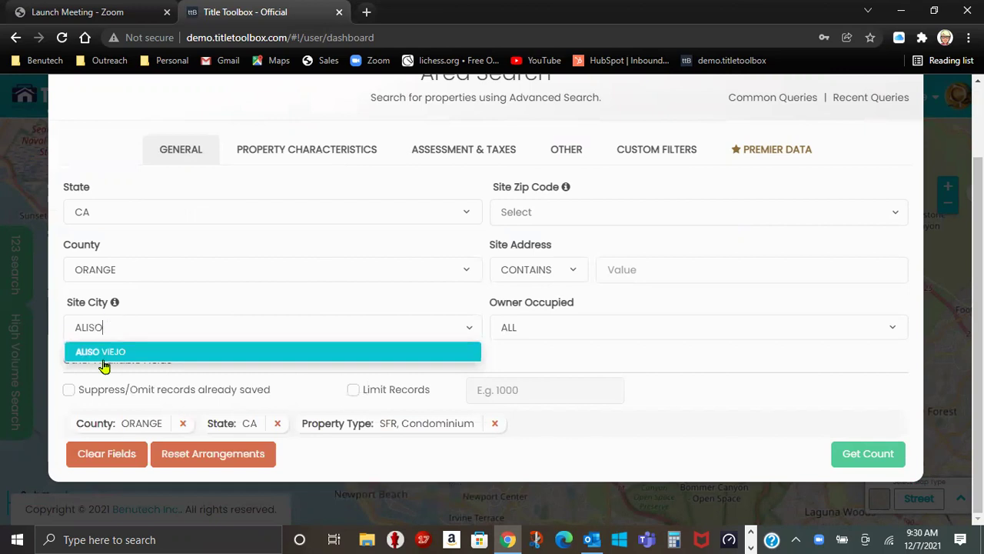
left_click(104, 353)
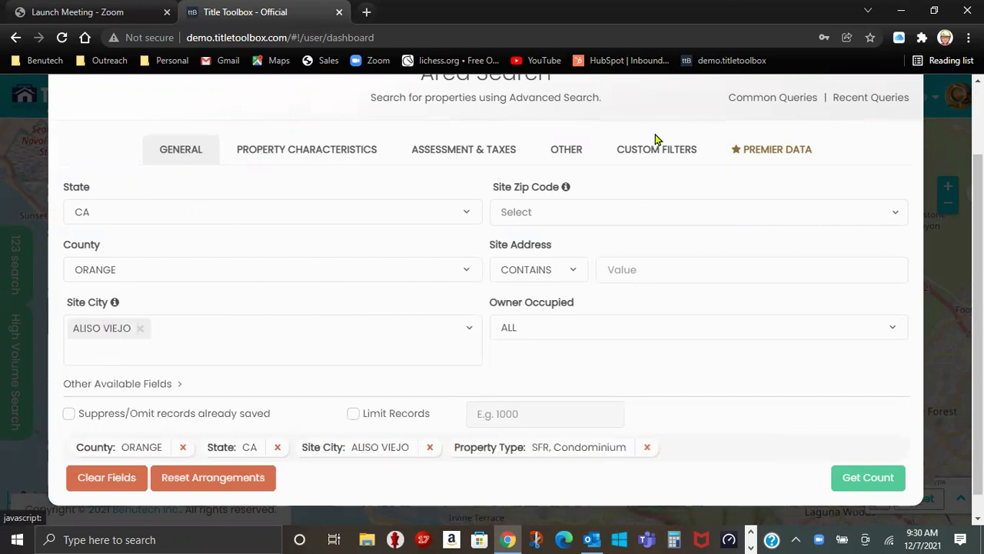
On Premier Data, filter for Lien leads filed in the last 6 months.
left_click(760, 154)
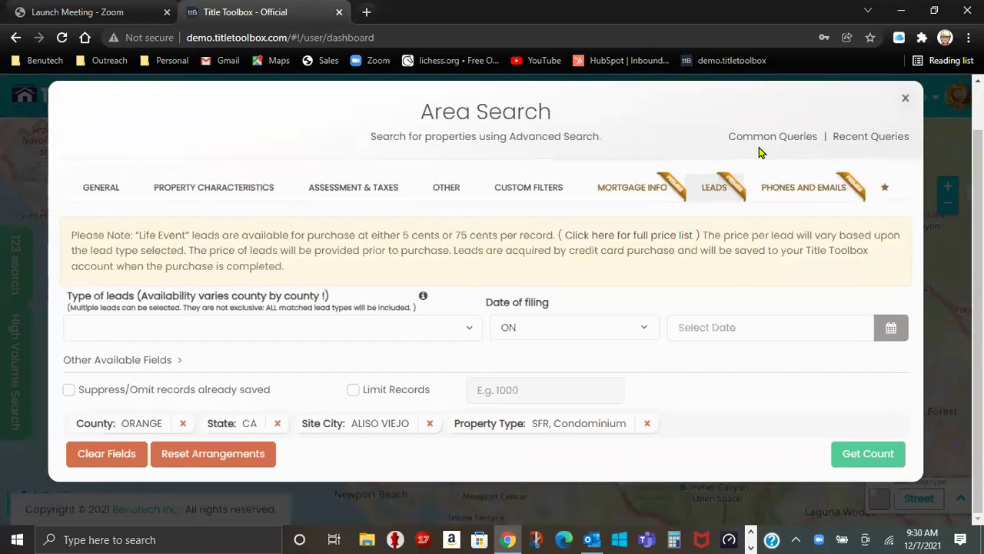
left_click(467, 330)
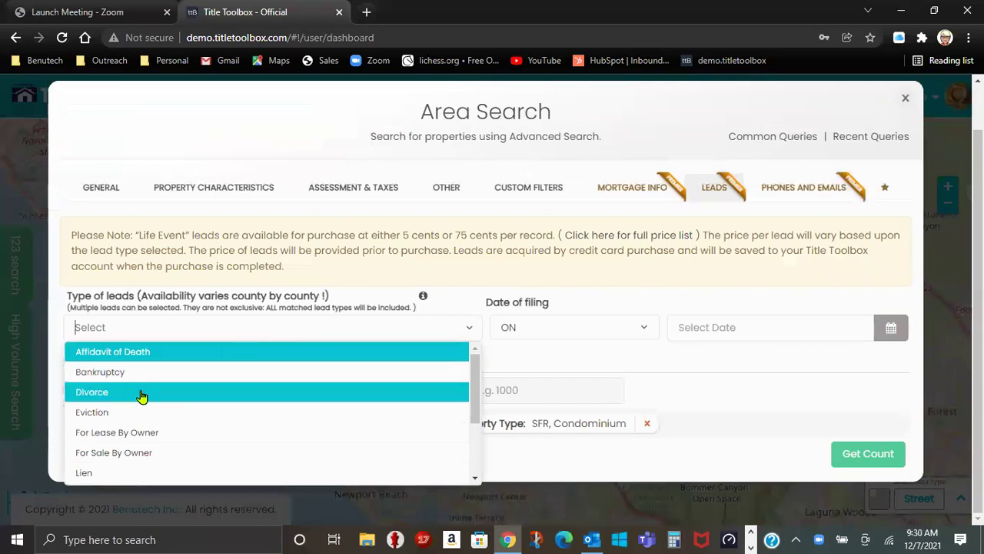
left_click(87, 476)
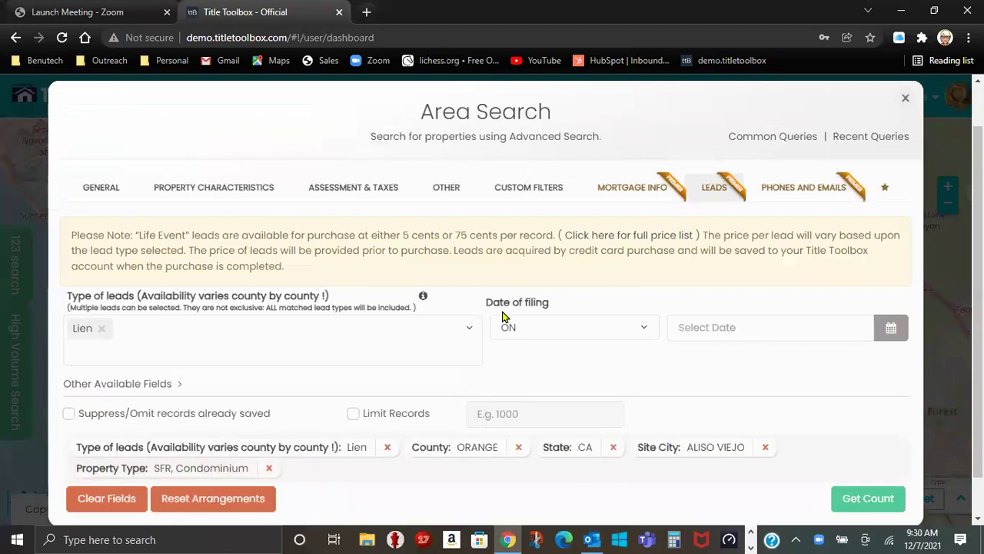
left_click(520, 328)
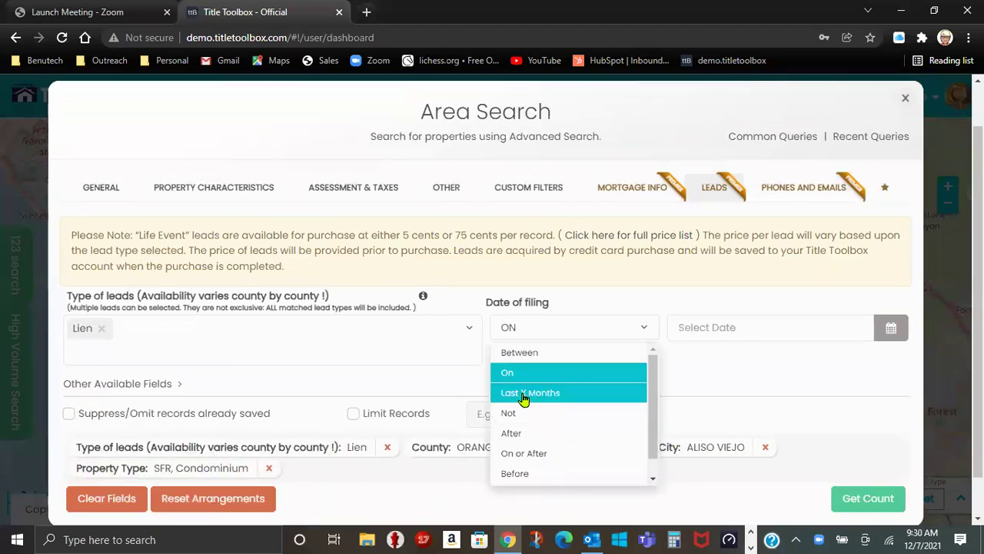
left_click(523, 394)
left_click(817, 329)
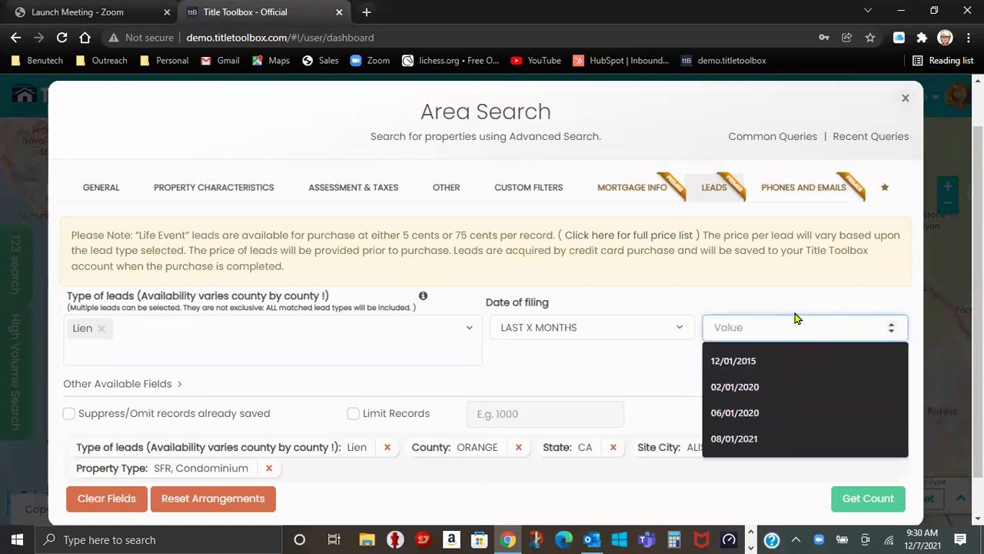
type("6")
Get the count: 33 matching properties priced at $24.75.
scroll(869, 308, "down", 1)
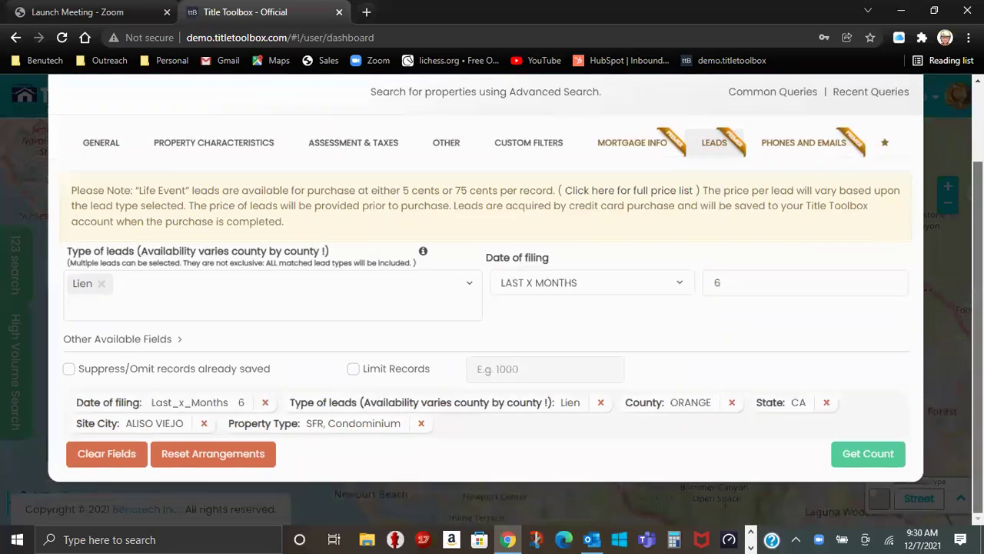
left_click(849, 455)
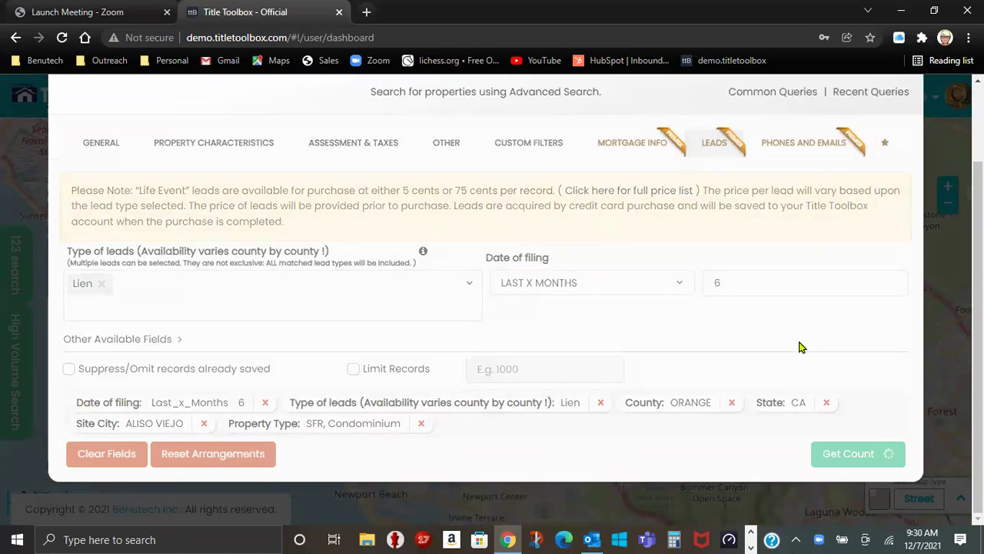
scroll(400, 420, "down", 2)
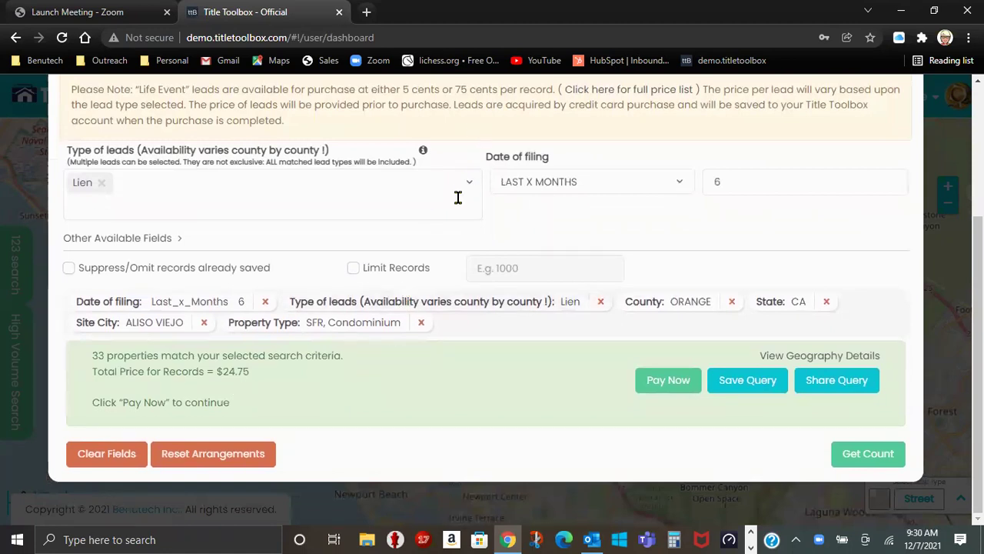
scroll(707, 241, "up", 1)
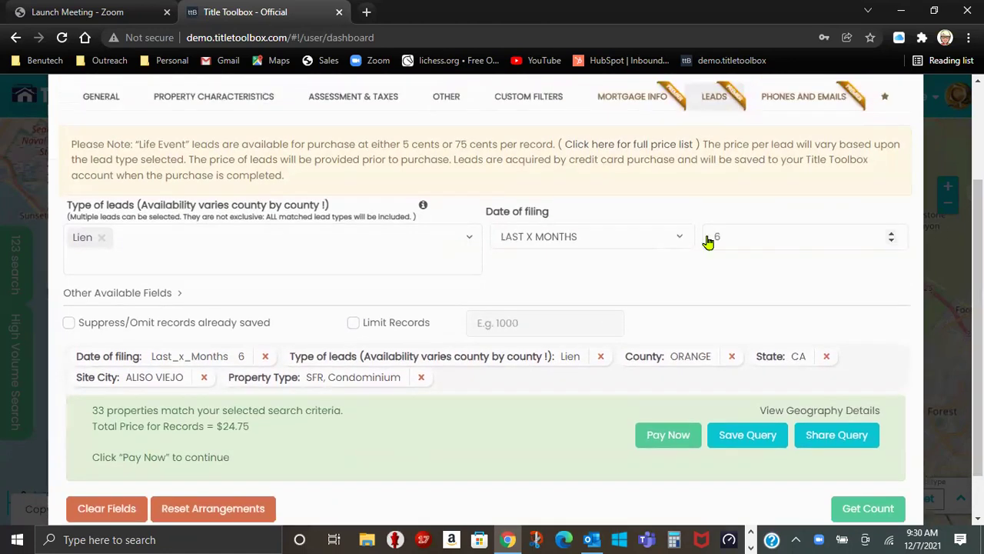
Try adding Divorce alongside Lien as a lead type and count the combined matches.
left_click(467, 235)
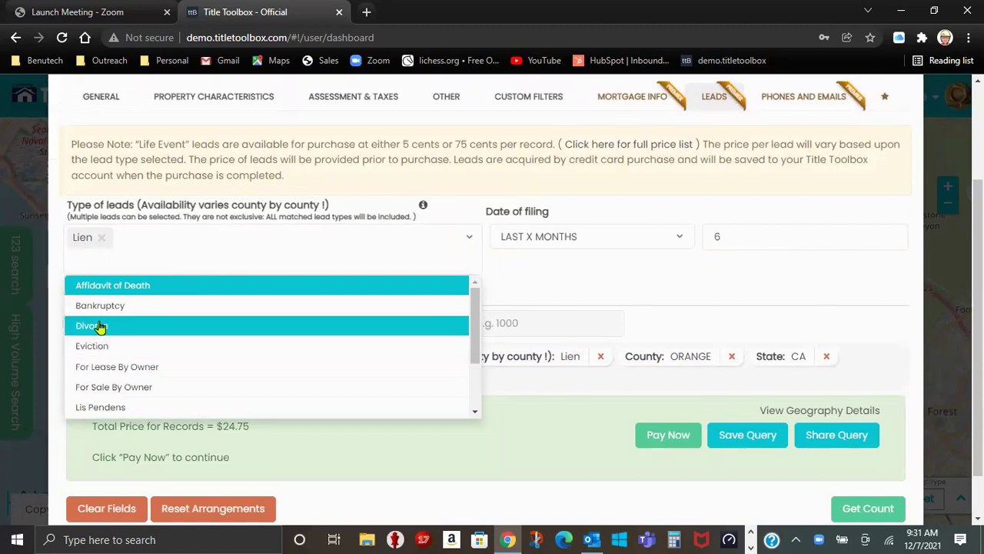
left_click(538, 279)
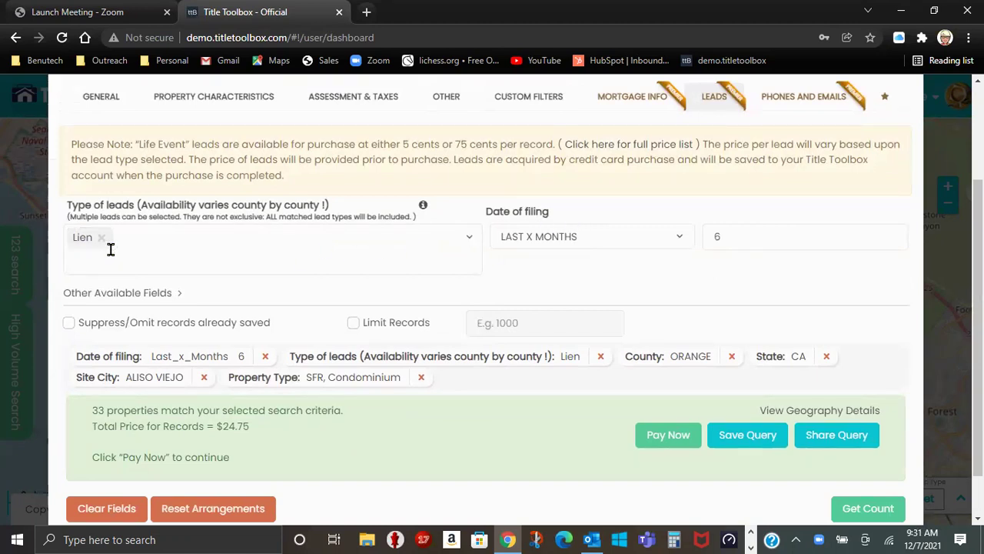
left_click(463, 240)
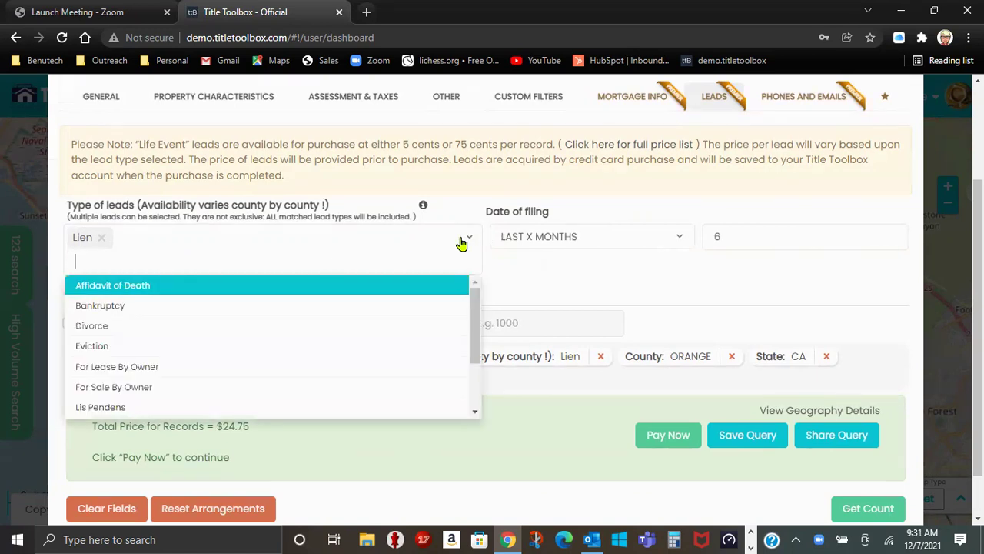
left_click(131, 326)
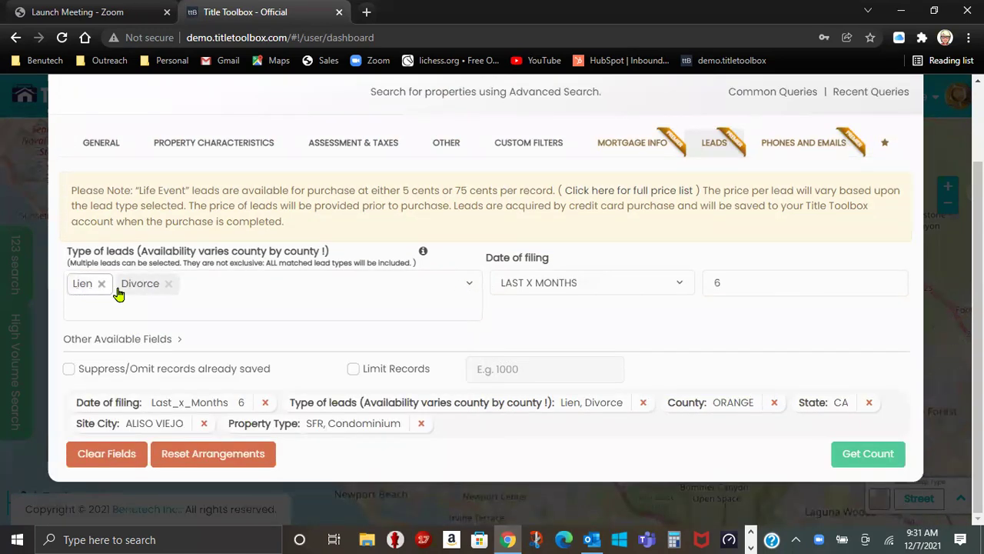
left_click(875, 453)
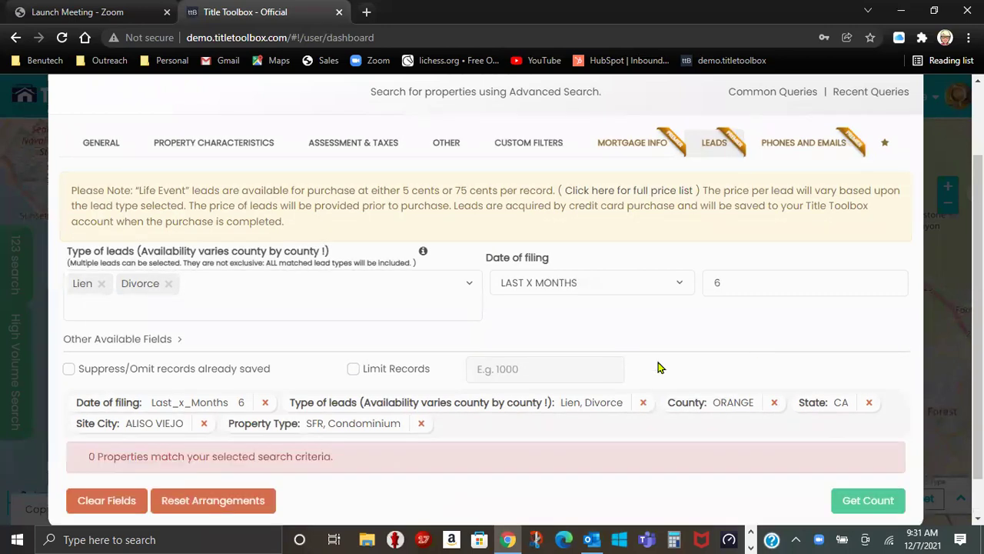
Remove Divorce, recount for Lien only, and confirm Lien is the sole lead type.
left_click(168, 284)
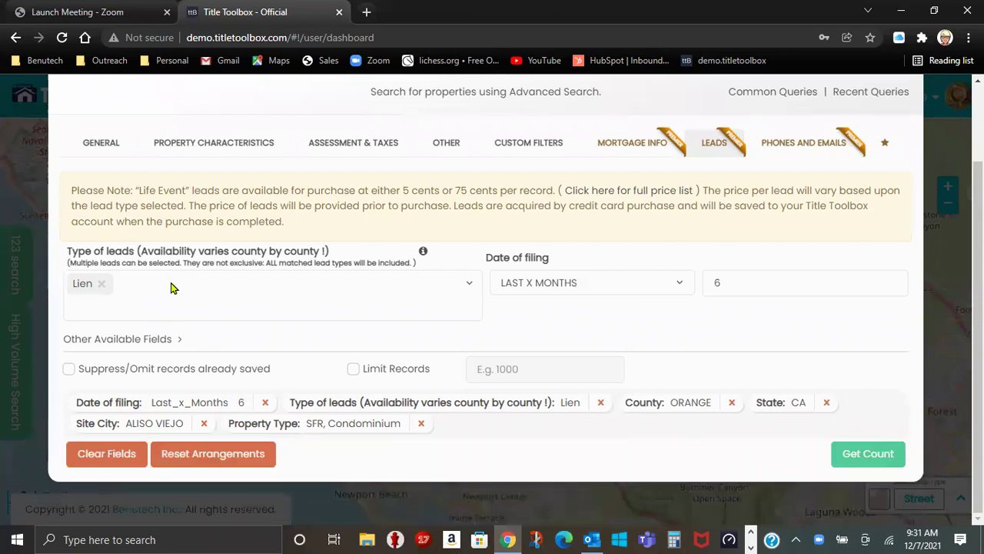
left_click(866, 453)
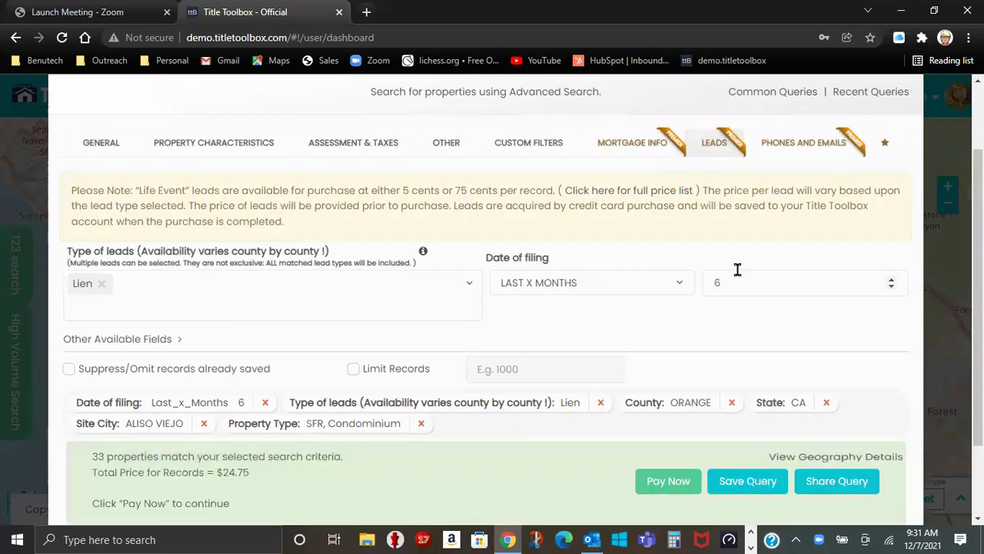
scroll(165, 229, "down", 1)
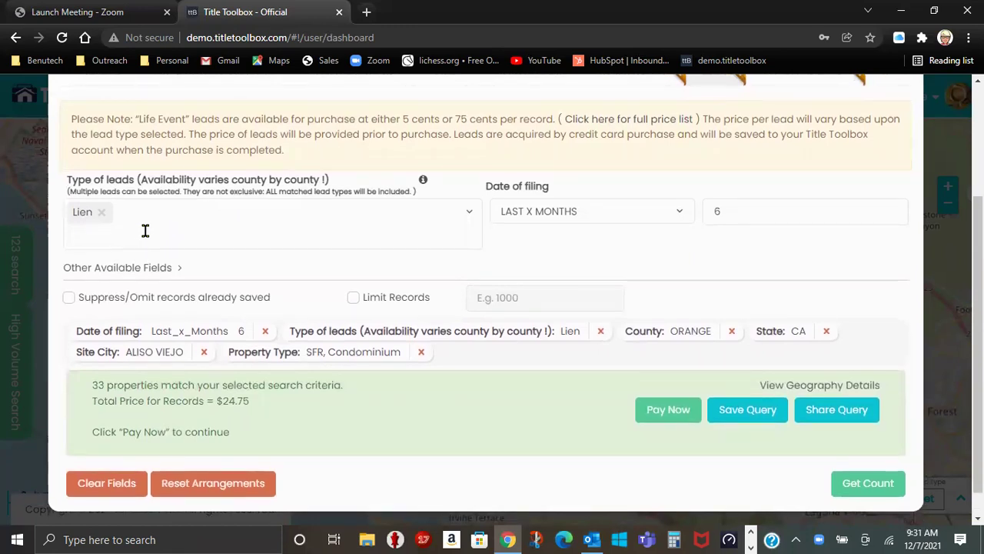
left_click(469, 216)
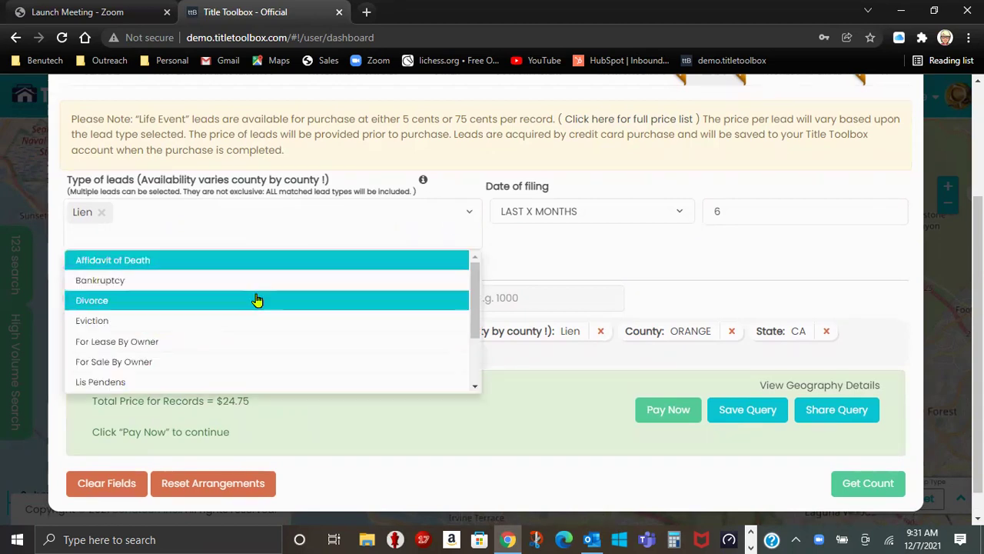
left_click(608, 251)
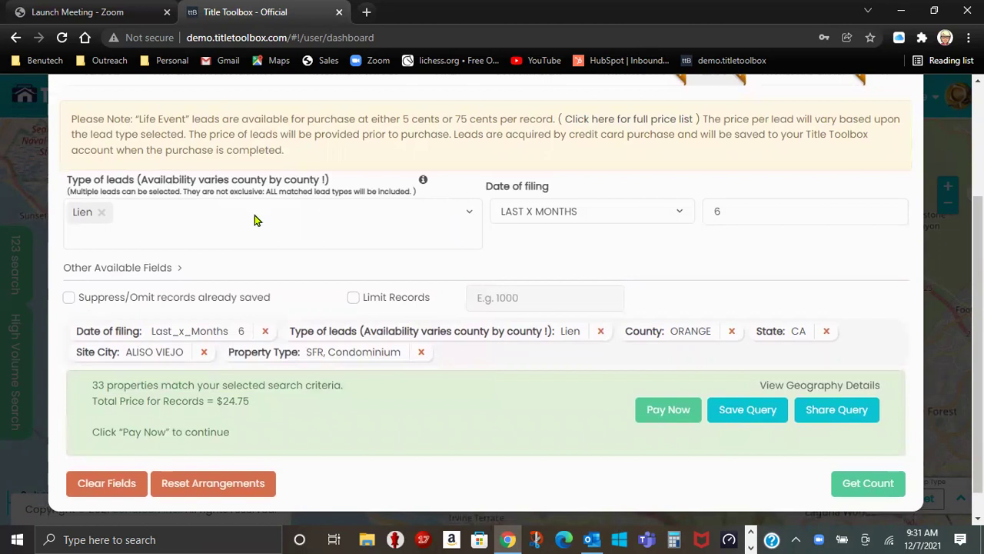
scroll(915, 230, "up", 3)
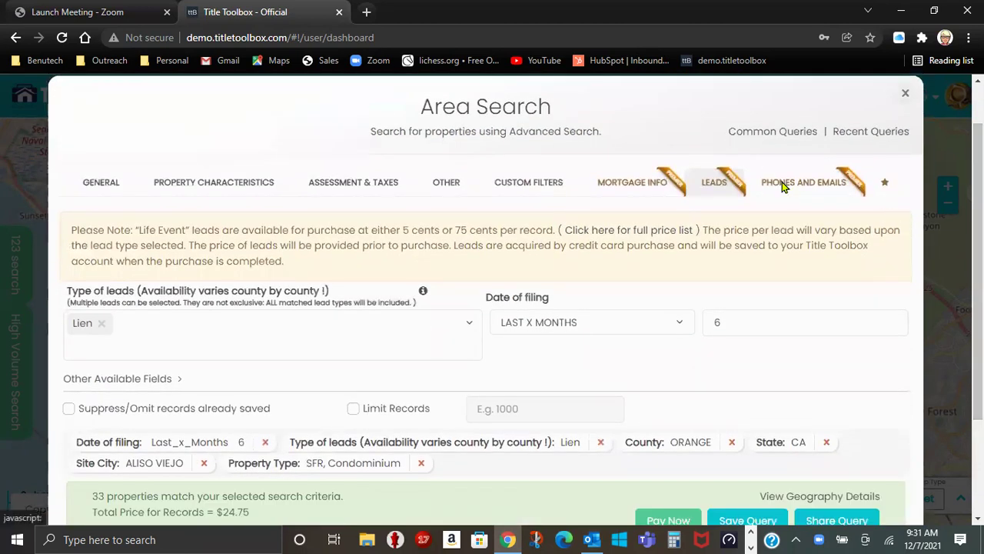
Add both phones and emails, recount to $28.71 for 33 properties, and proceed to payment.
left_click(784, 187)
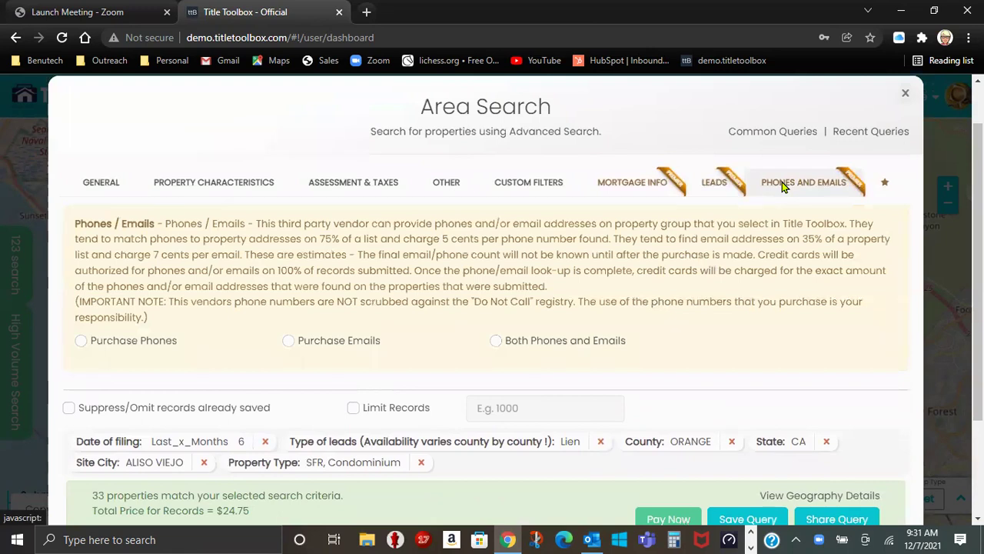
left_click(496, 342)
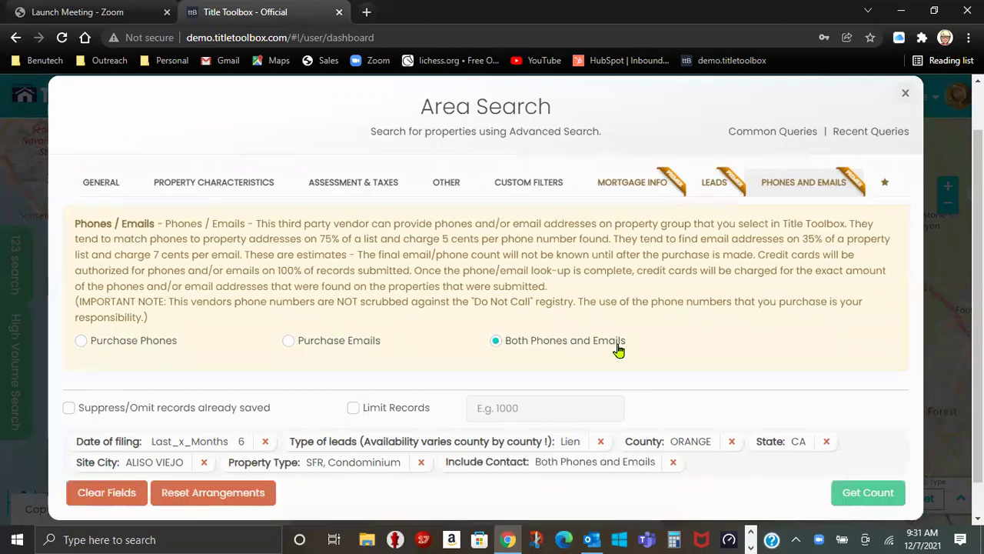
left_click(869, 493)
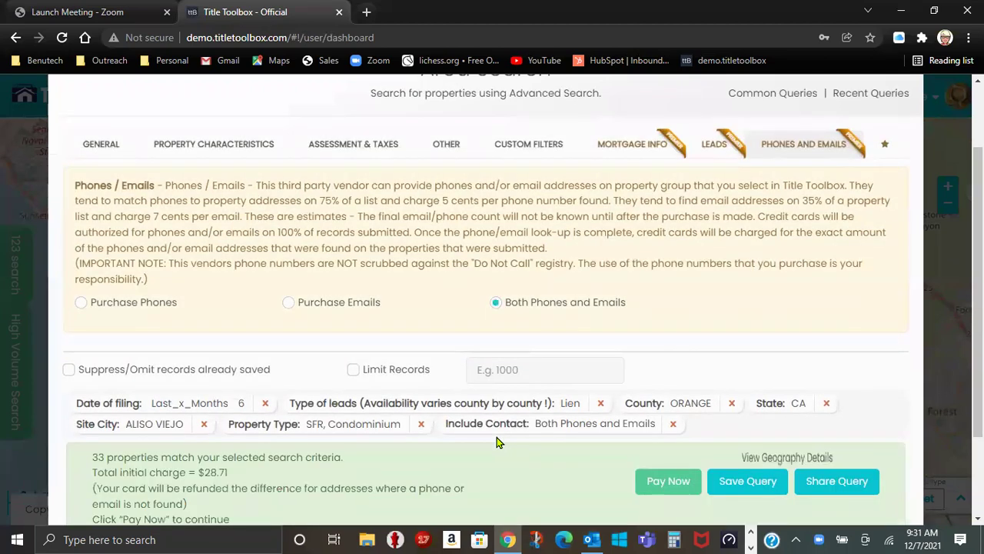
scroll(502, 445, "down", 2)
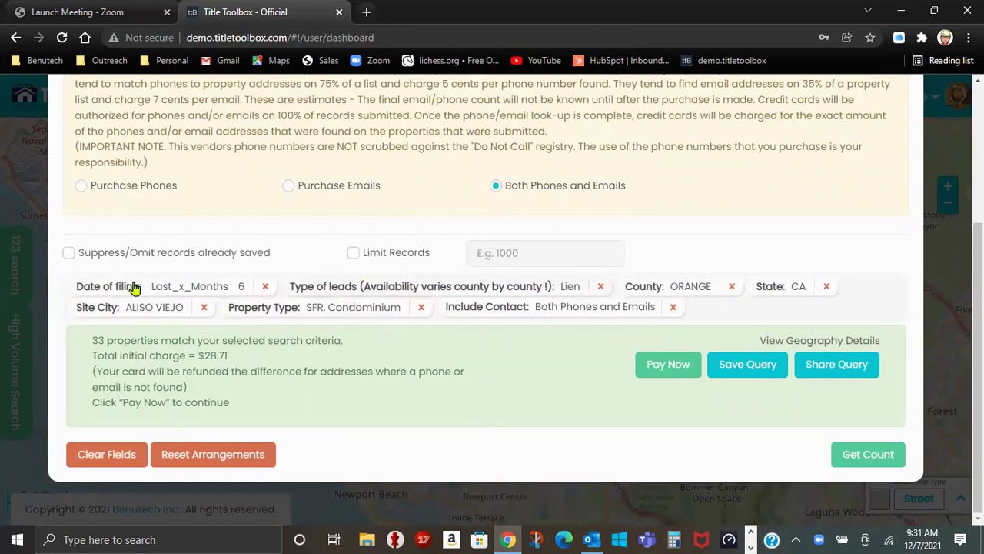
left_click(669, 365)
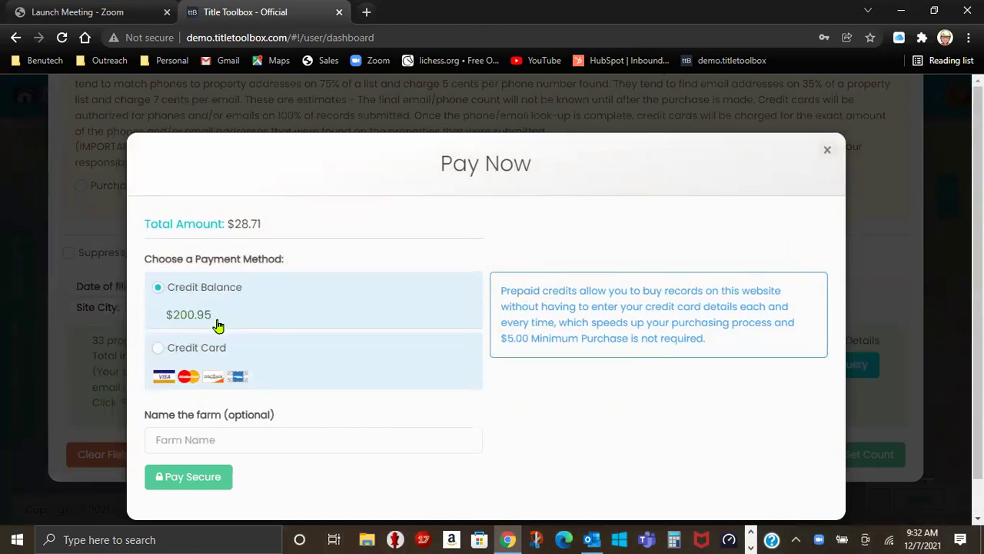
Switch payment to Credit Card and back to Credit Balance, then close the payment window unpaid.
left_click(158, 350)
scroll(215, 428, "down", 2)
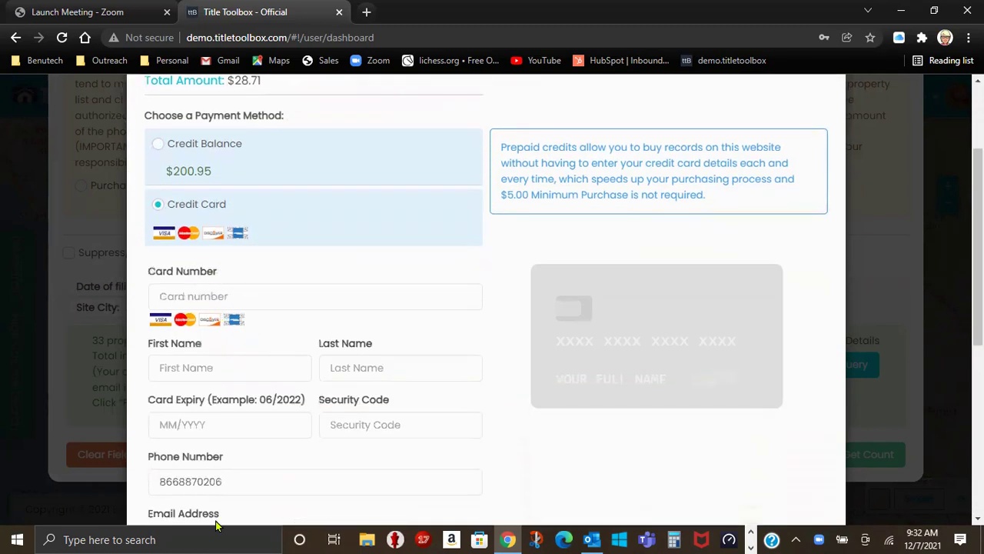
left_click(157, 145)
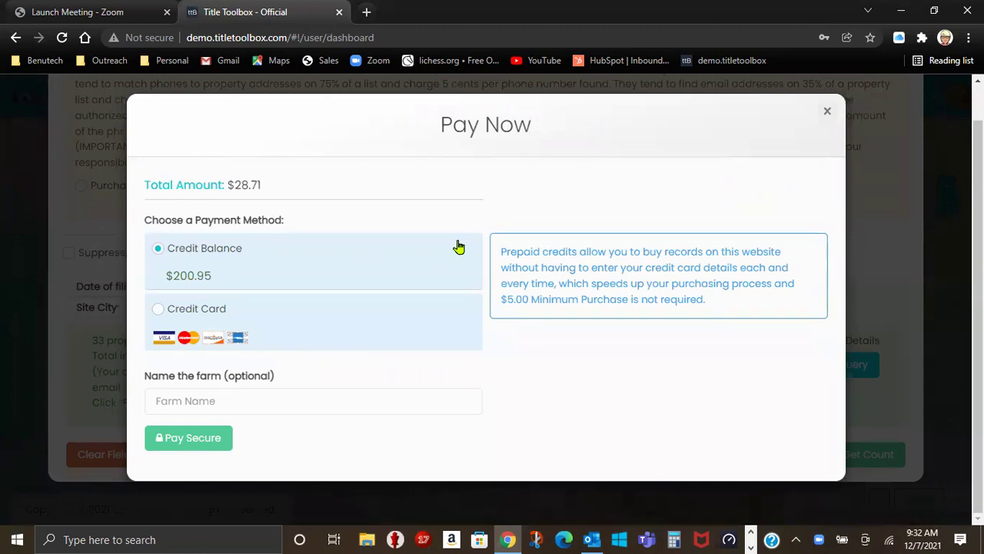
left_click(830, 110)
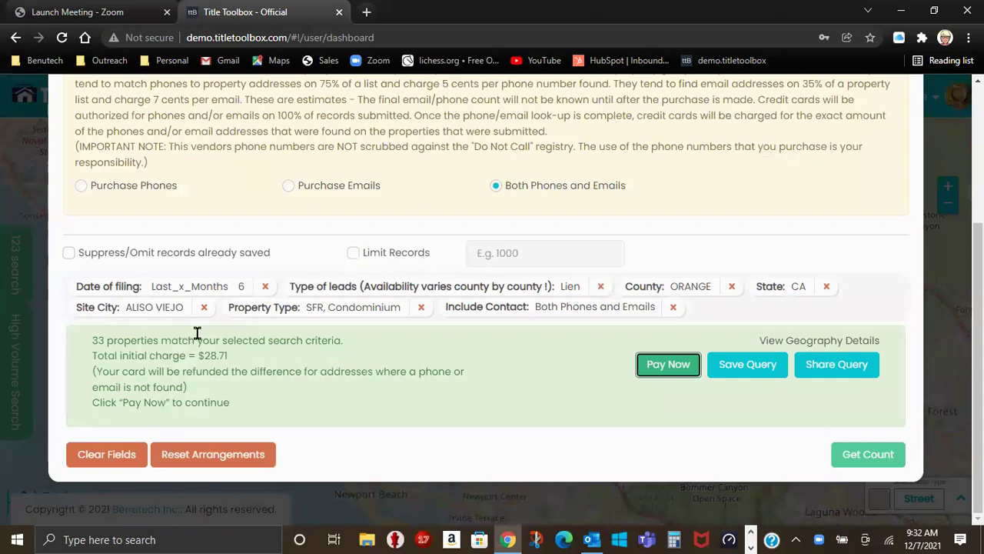
Limit the search to 1 record and recount, dropping the initial charge to $0.87.
left_click(348, 256)
left_click(350, 254)
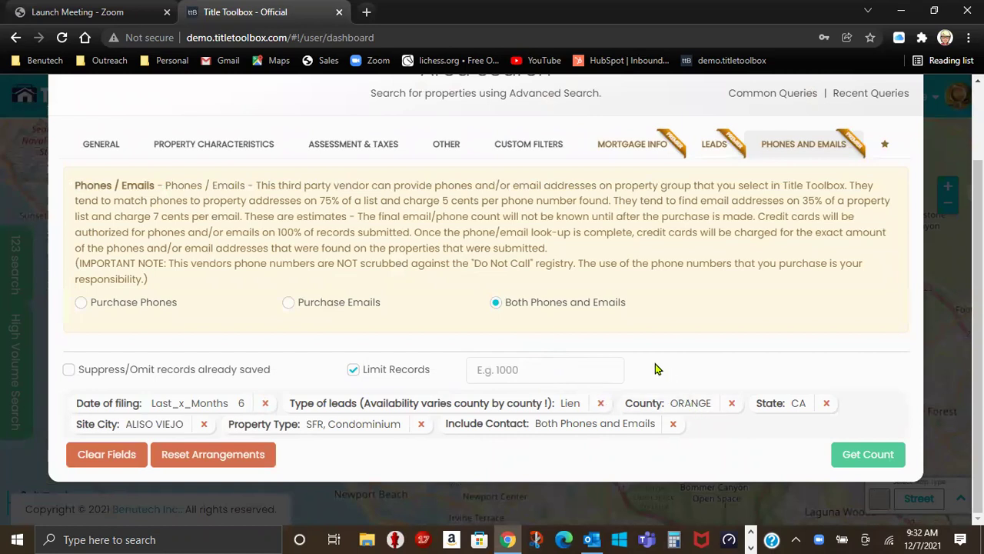
left_click(555, 370)
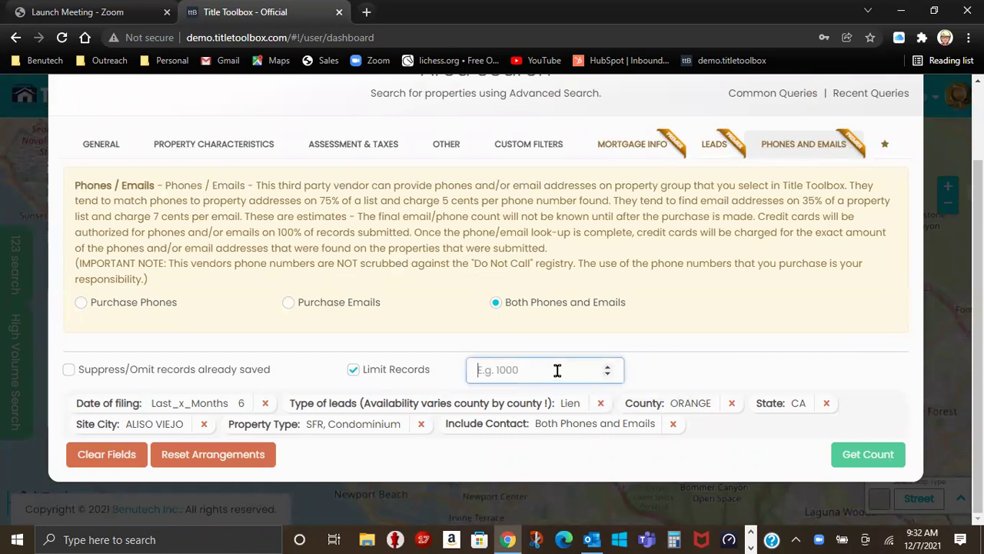
type("1")
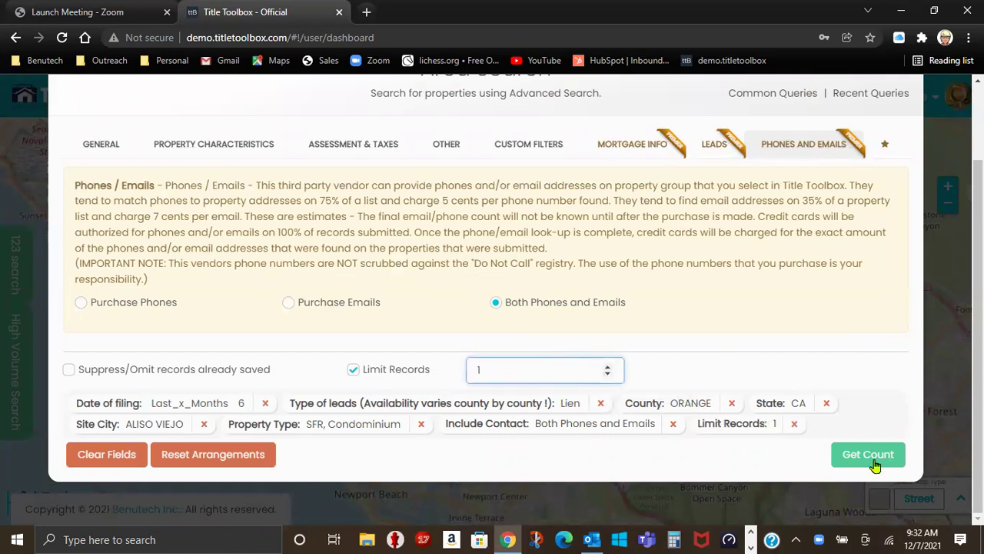
left_click(870, 455)
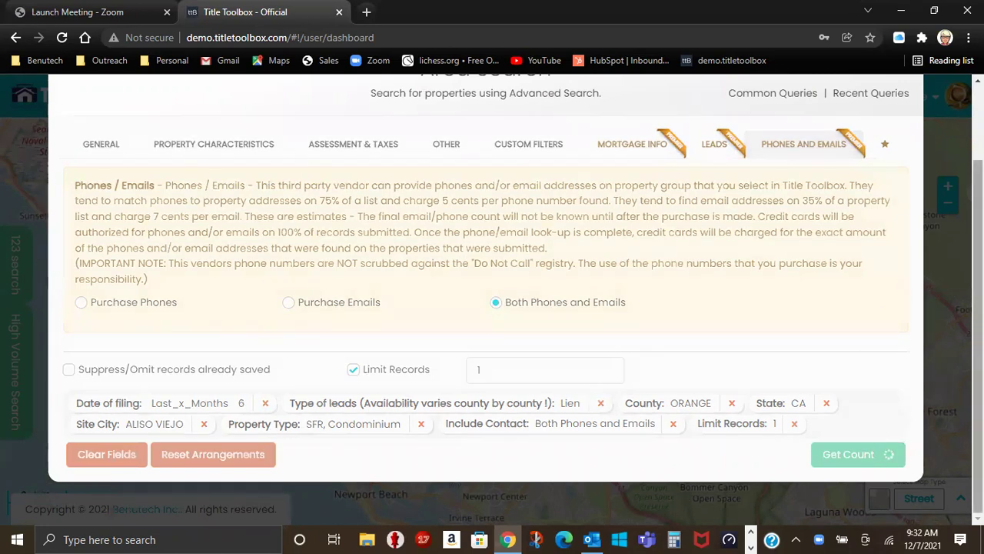
scroll(838, 461, "down", 2)
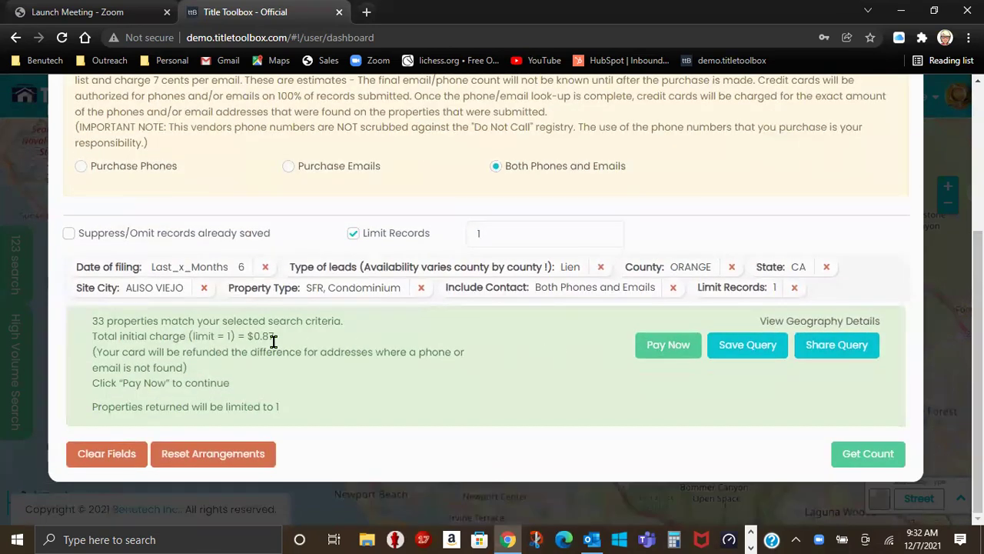
Name the farm 'Video Sample Purchase' and pay the $0.87 from the credit balance.
left_click(651, 347)
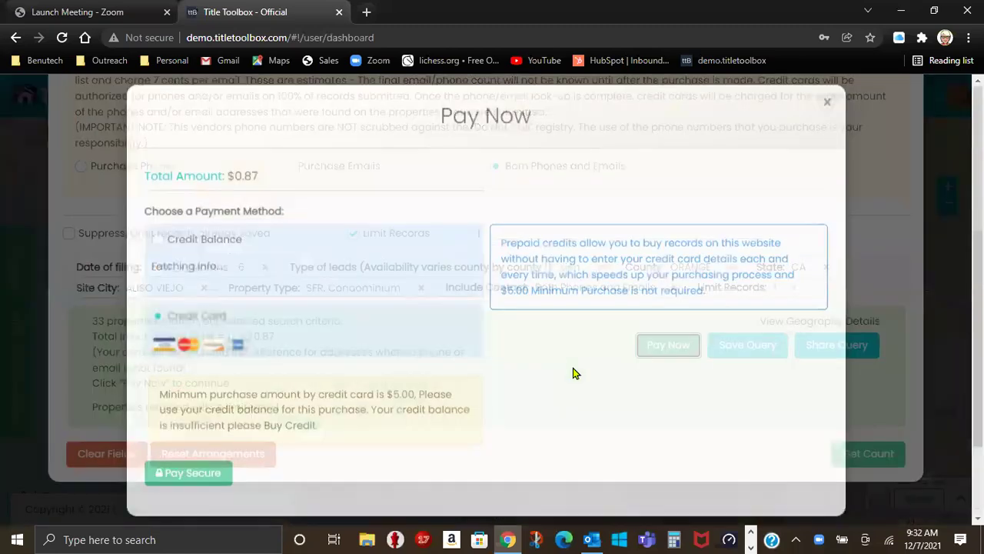
scroll(336, 221, "down", 1)
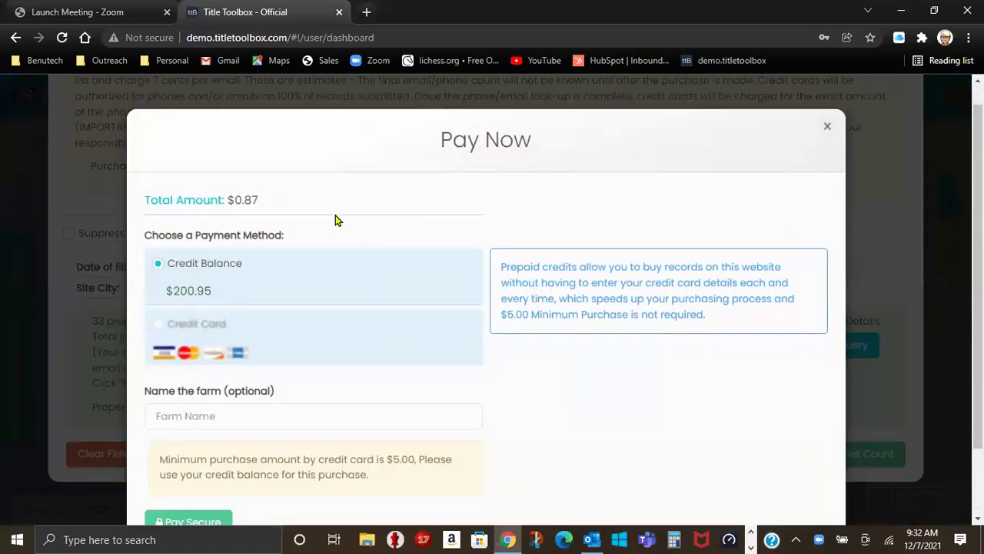
scroll(336, 220, "down", 1)
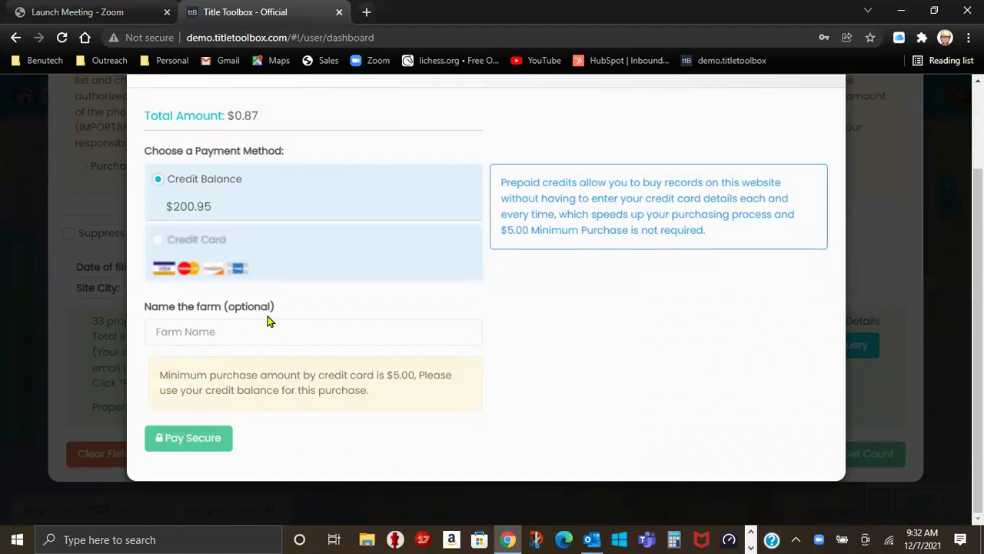
left_click(169, 335)
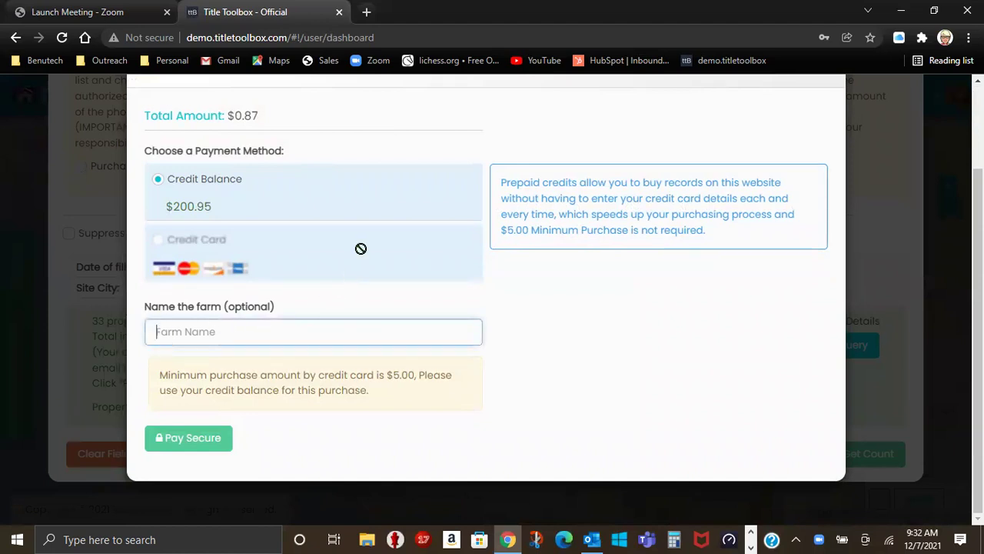
type("VIDEO sAMP")
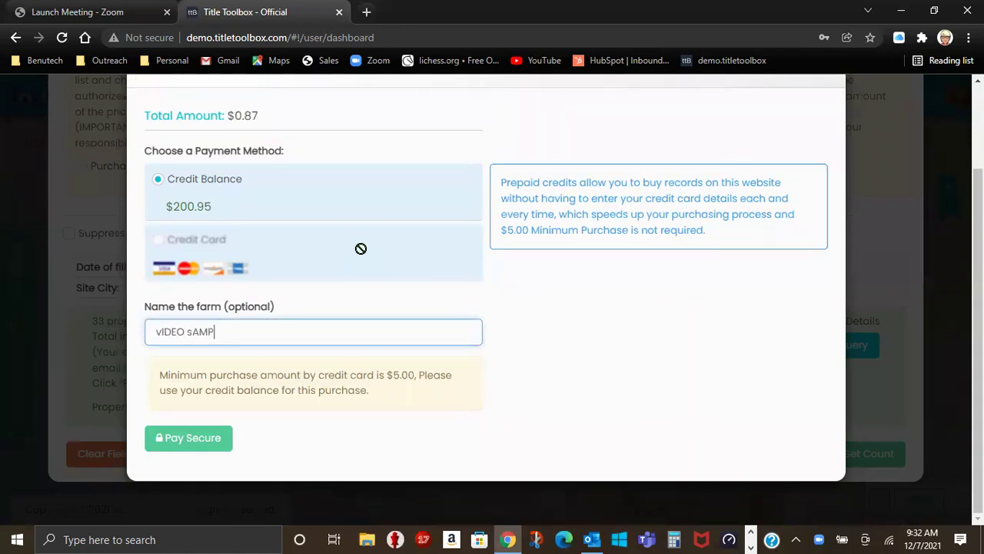
type("LE pURCHASE")
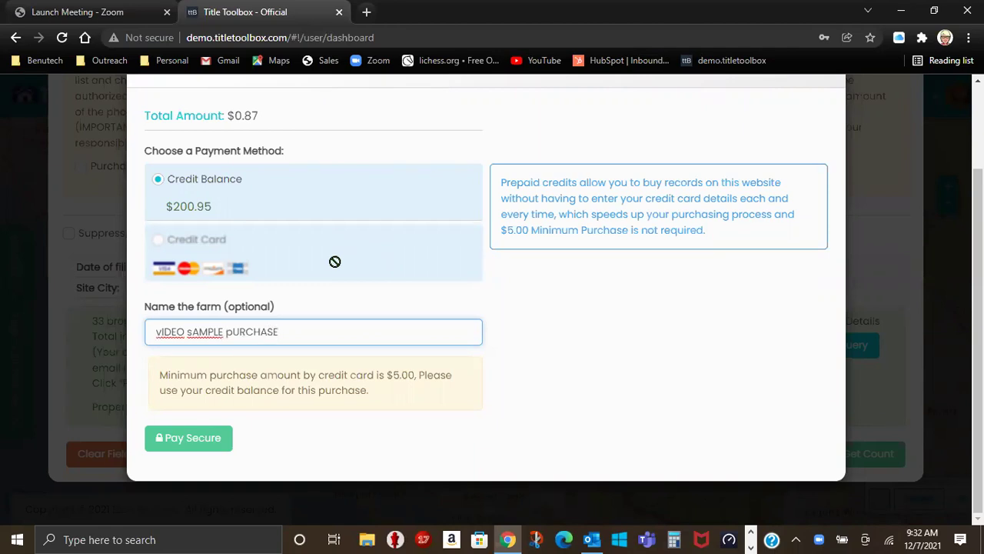
key("BackSpace")
key("BackSpace")
key("BackSpace")
key("BackSpace")
key("BackSpace")
key("BackSpace")
key("BackSpace")
key("BackSpace")
key("BackSpace")
key("BackSpace")
key("BackSpace")
key("BackSpace")
key("BackSpace")
key("BackSpace")
key("BackSpace")
key("BackSpace")
key("BackSpace")
key("BackSpace")
key("BackSpace")
key("BackSpace")
type("Video SAMPLE")
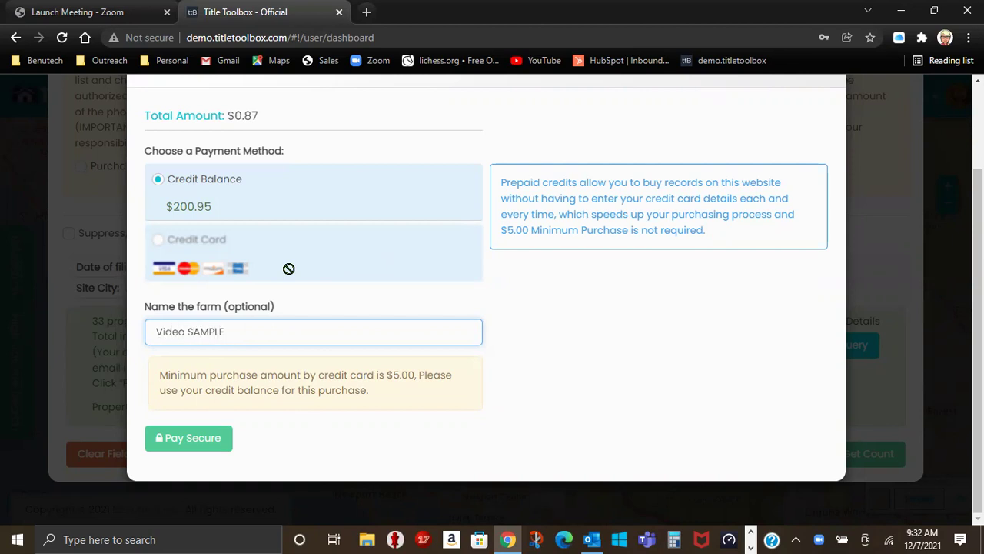
key("BackSpace")
key("BackSpace")
key("BackSpace")
key("BackSpace")
type("mple Purchase")
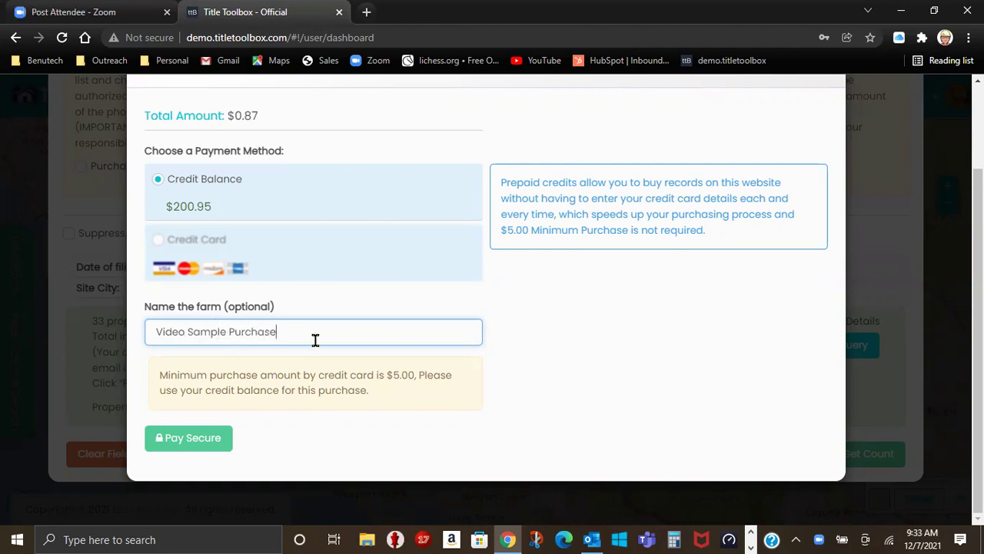
left_click(209, 438)
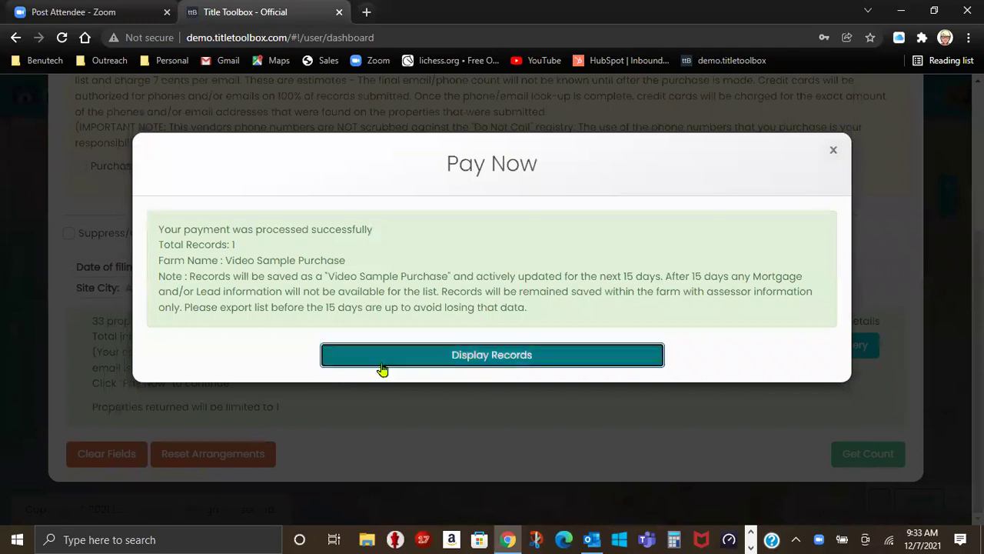
Display the purchased farm's single Aliso Viejo record on the map dashboard.
left_click(382, 365)
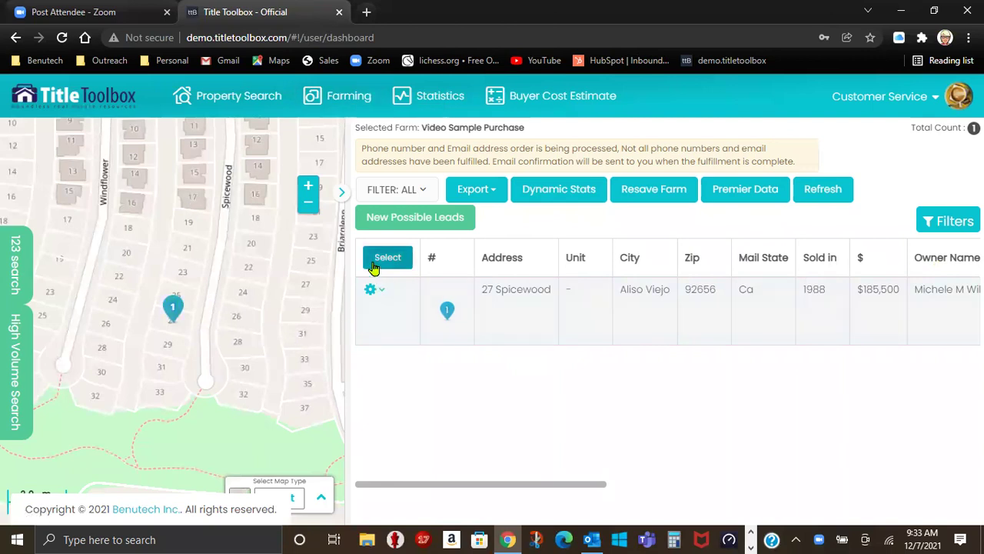
Go to Farming > Saved Farms to list the saved farms.
left_click(343, 102)
left_click(344, 103)
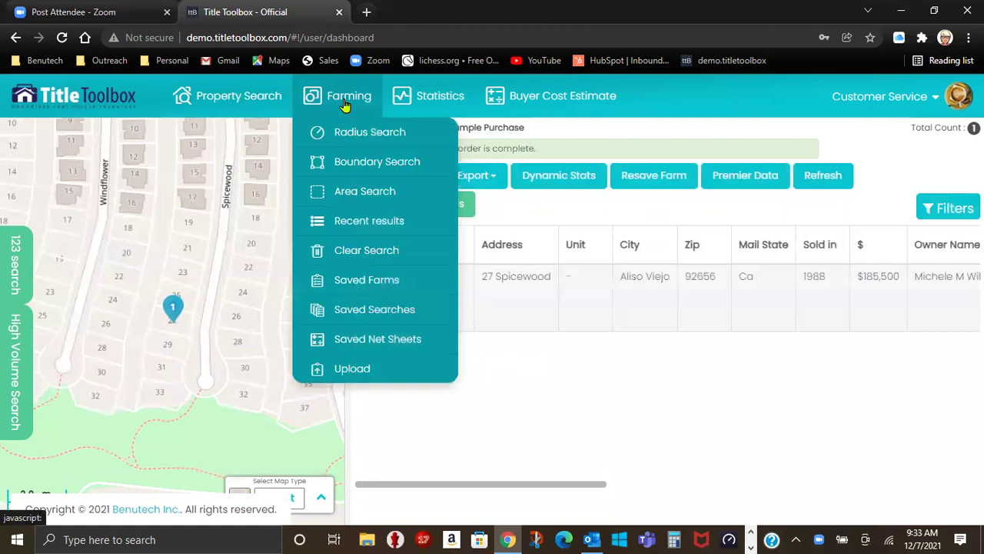
left_click(343, 280)
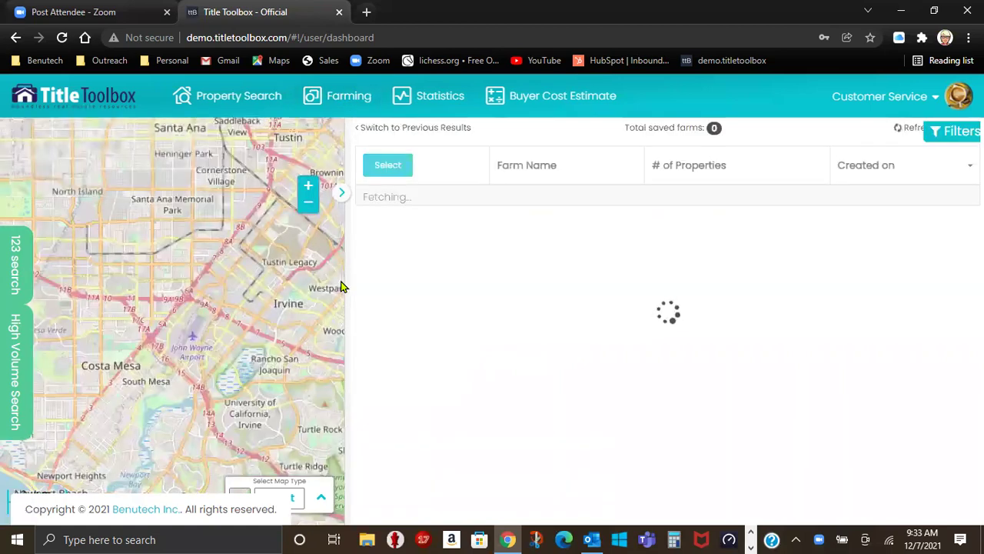